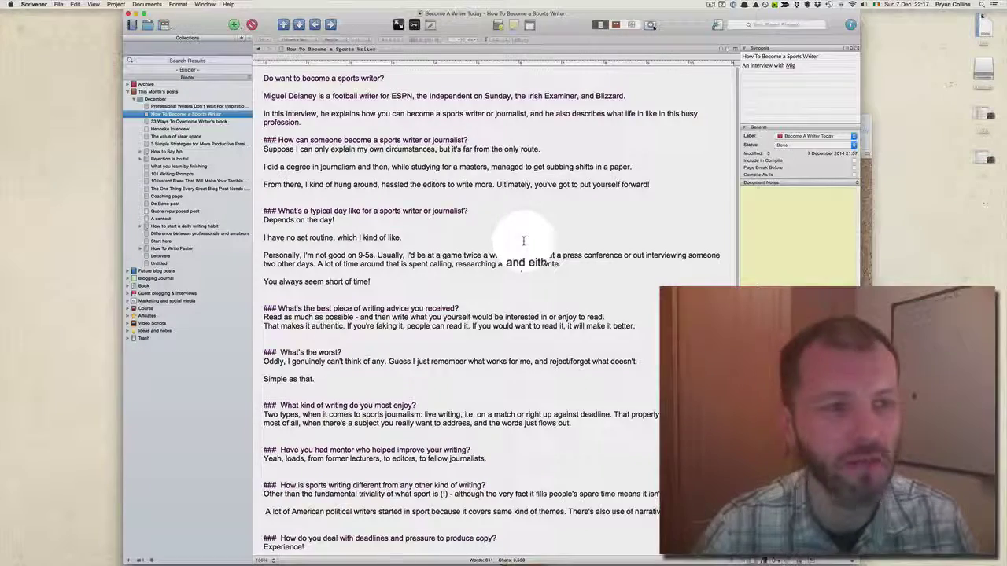
Step: Open the draft 'Professional Writers Don't Wait For Inspiration' and place the cursor above 'Inspiration.'
{"action": "left_click", "coordinate": [210, 110]}
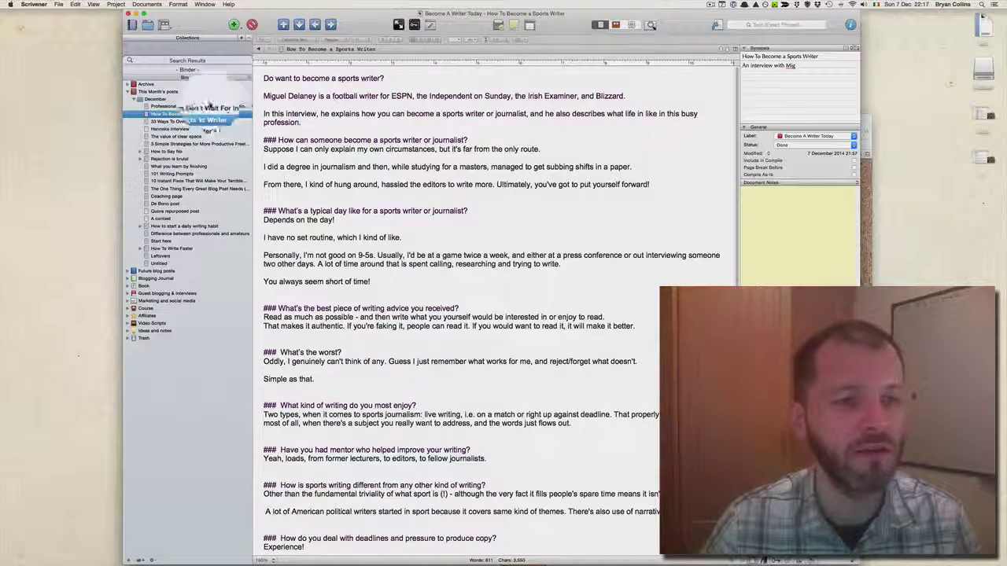
{"action": "left_click", "coordinate": [174, 107]}
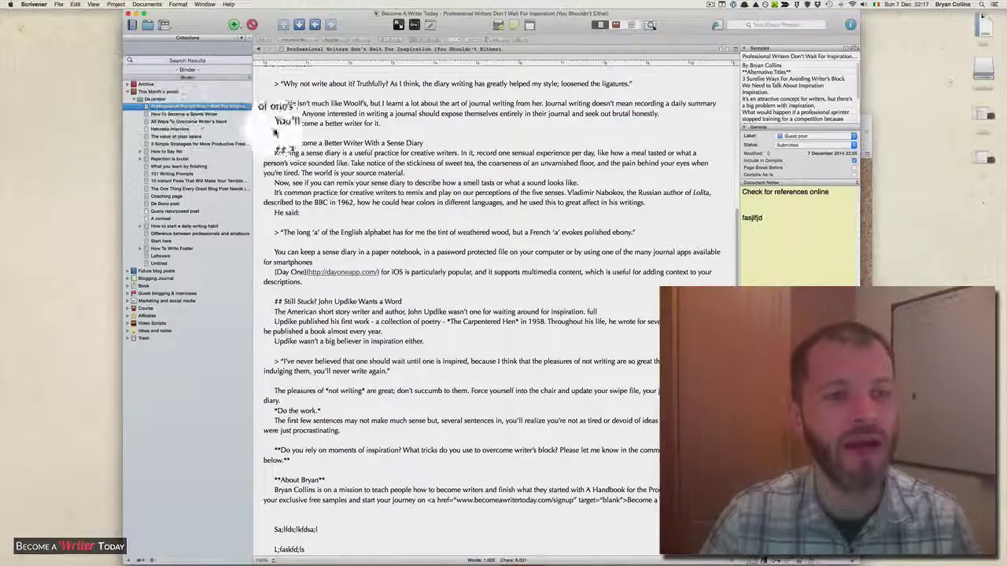
{"action": "scroll", "coordinate": [458, 206], "scroll_direction": "up", "scroll_amount": 10}
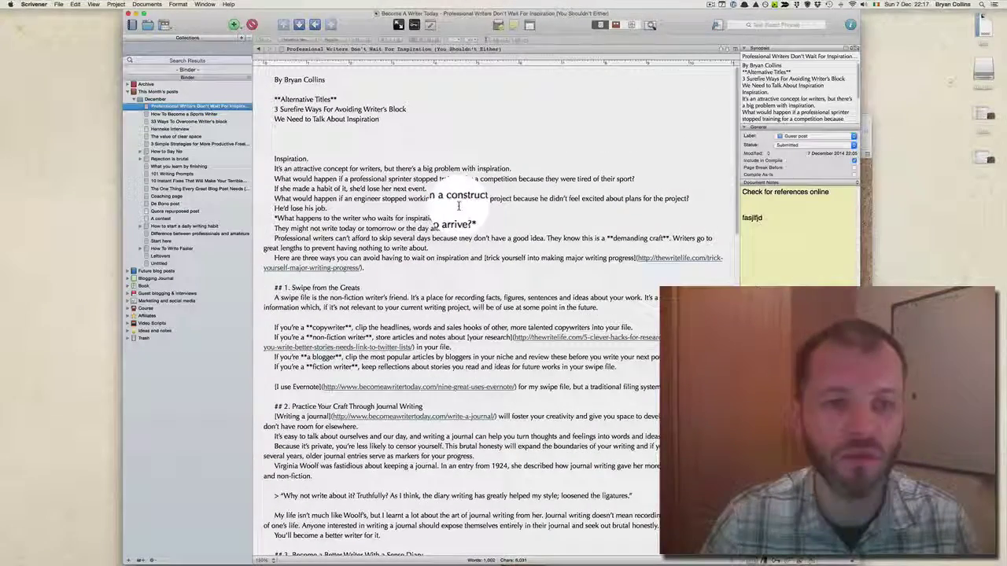
{"action": "scroll", "coordinate": [452, 199], "scroll_direction": "down", "scroll_amount": 5}
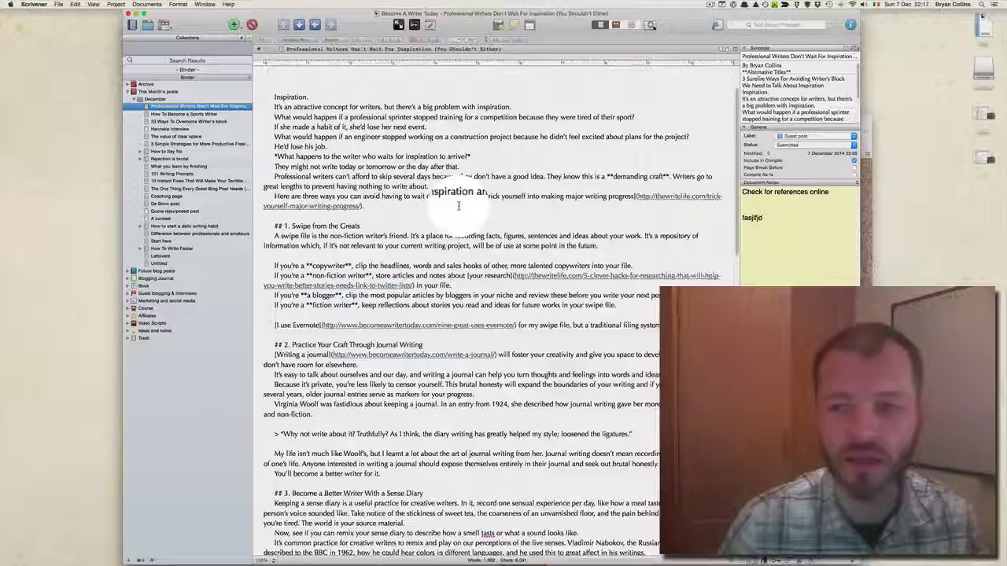
{"action": "scroll", "coordinate": [464, 181], "scroll_direction": "up", "scroll_amount": 5}
{"action": "left_click", "coordinate": [397, 121]}
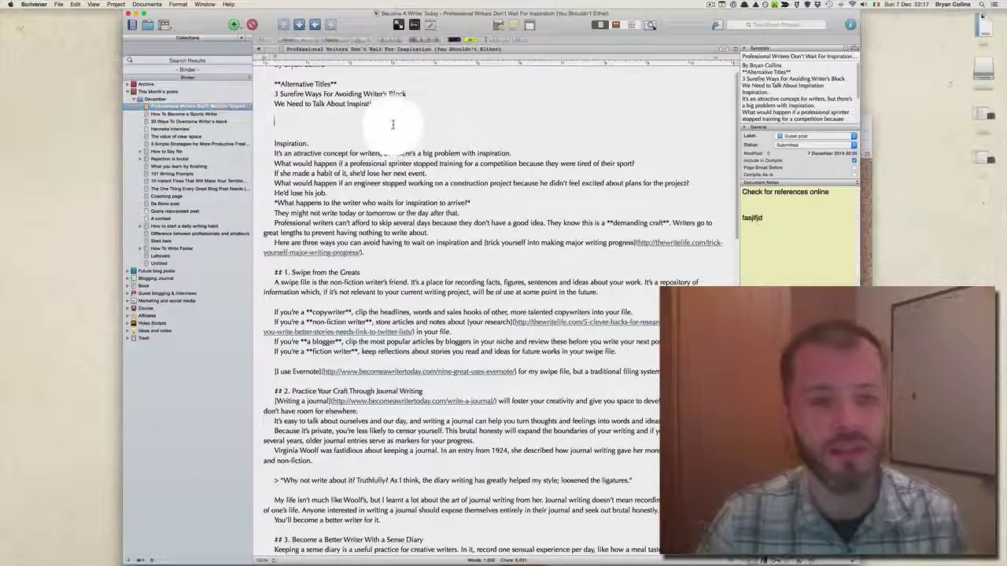
{"action": "scroll", "coordinate": [393, 165], "scroll_direction": "up", "scroll_amount": 1}
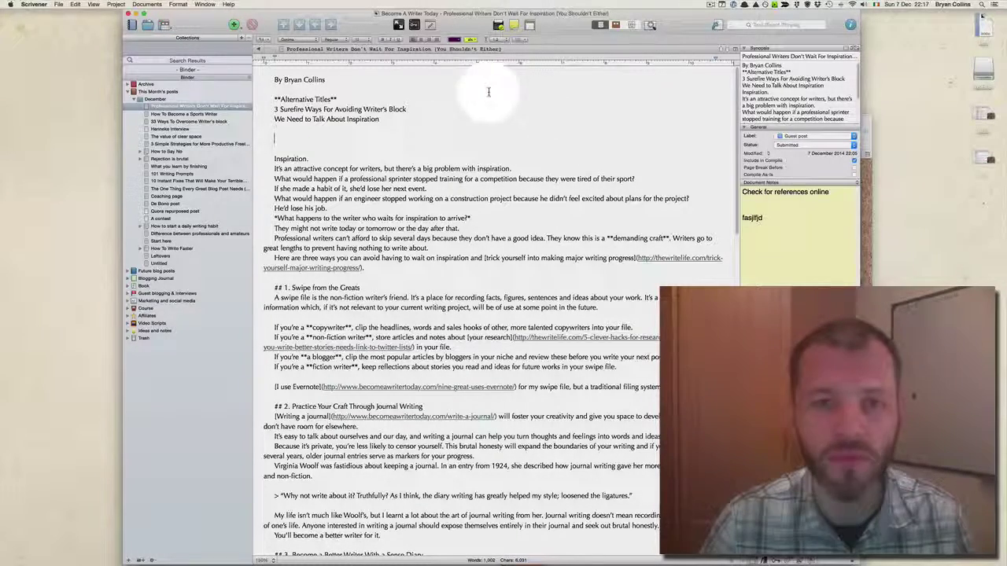
{"action": "left_click", "coordinate": [397, 31]}
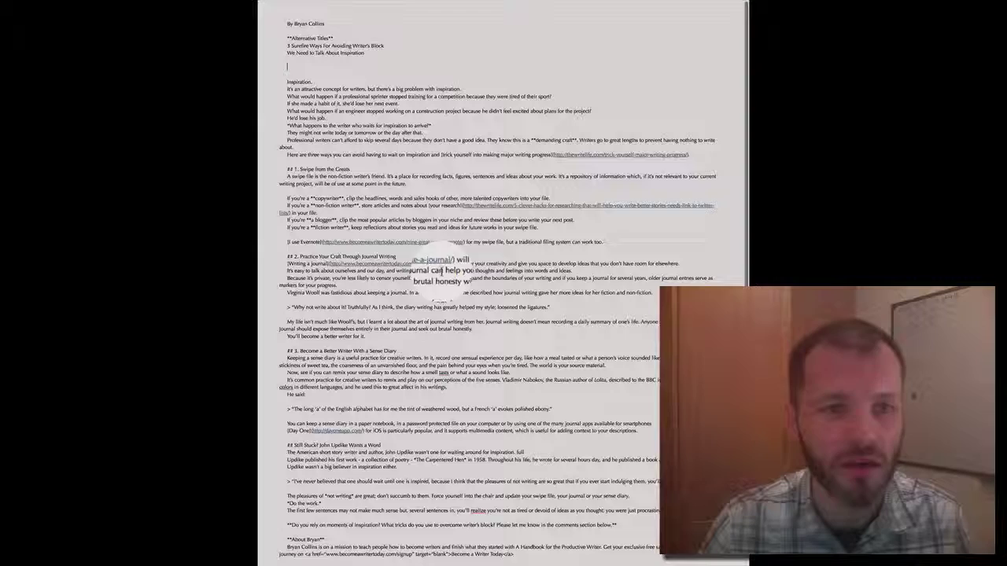
{"action": "mouse_move", "coordinate": [315, 561]}
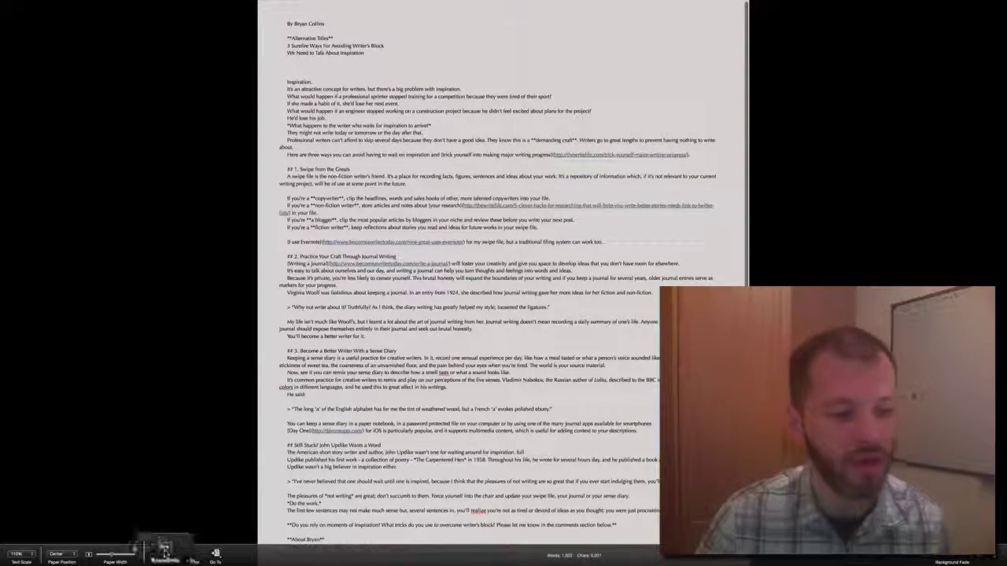
{"action": "left_click", "coordinate": [30, 554]}
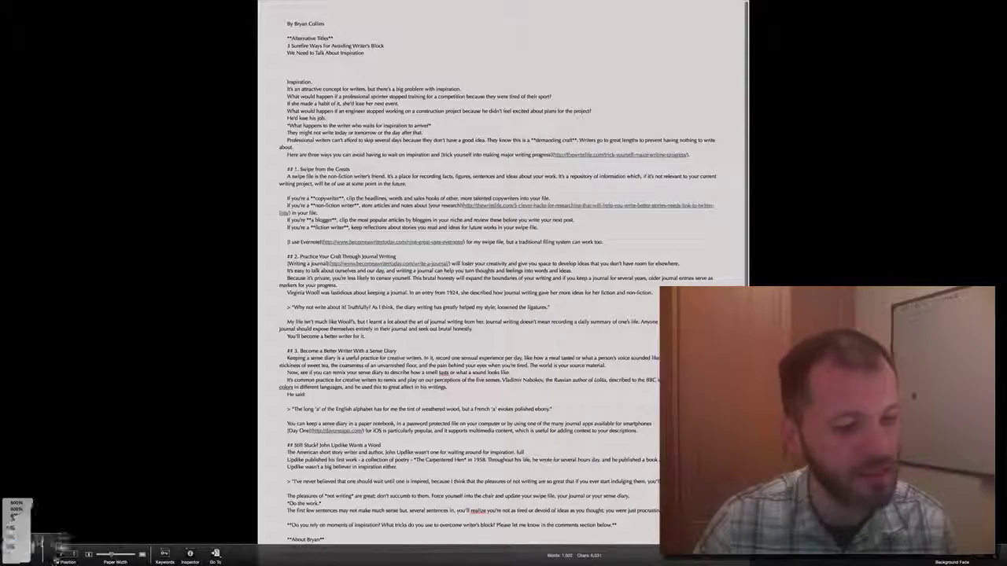
{"action": "left_click", "coordinate": [17, 527]}
{"action": "left_click_drag", "start_coordinate": [108, 553], "coordinate": [124, 553]}
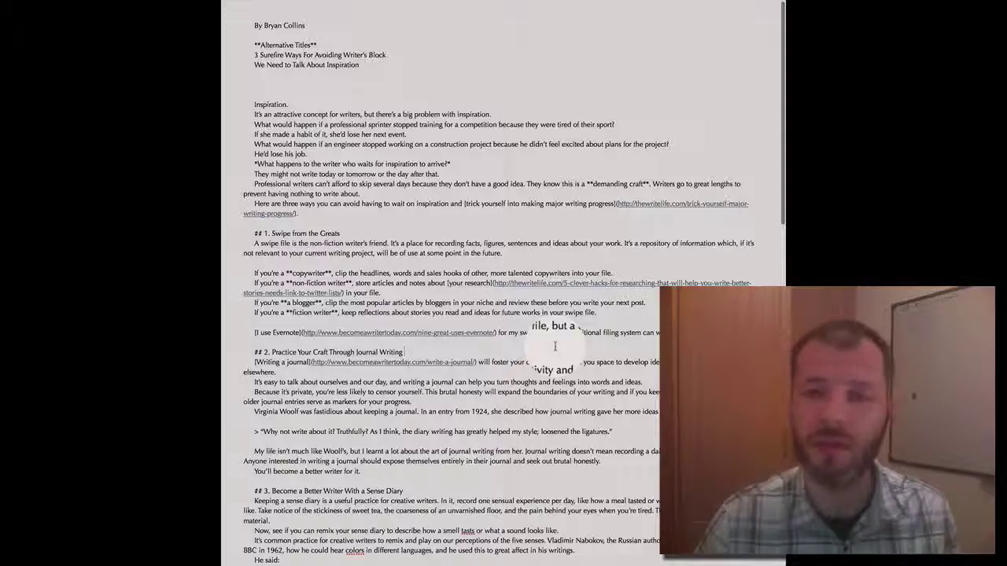
{"action": "key", "text": "Escape"}
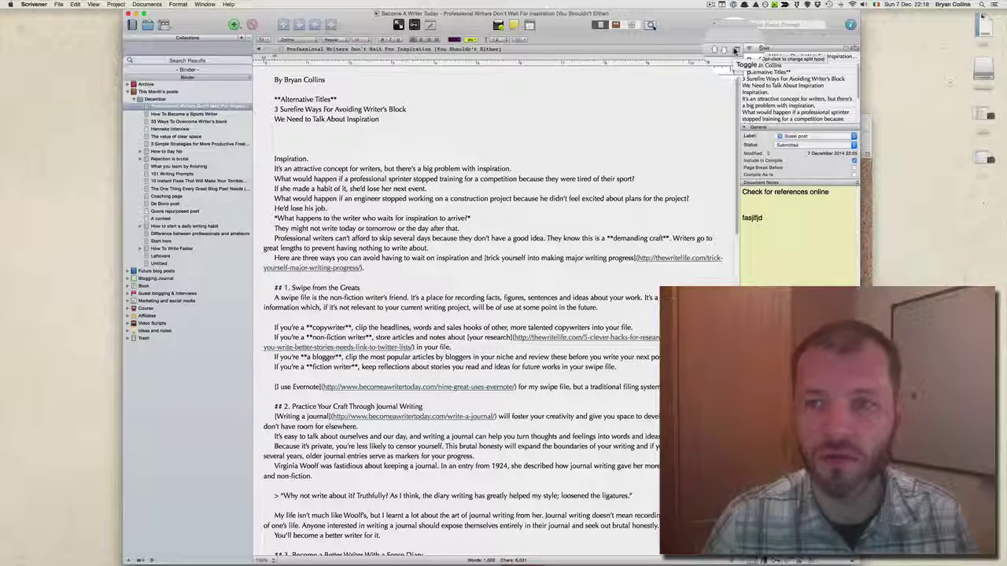
Step: Split the editor, loading 'How To Become a Sports Writer' in the right pane beside the inspiration post
{"action": "left_click", "coordinate": [735, 49]}
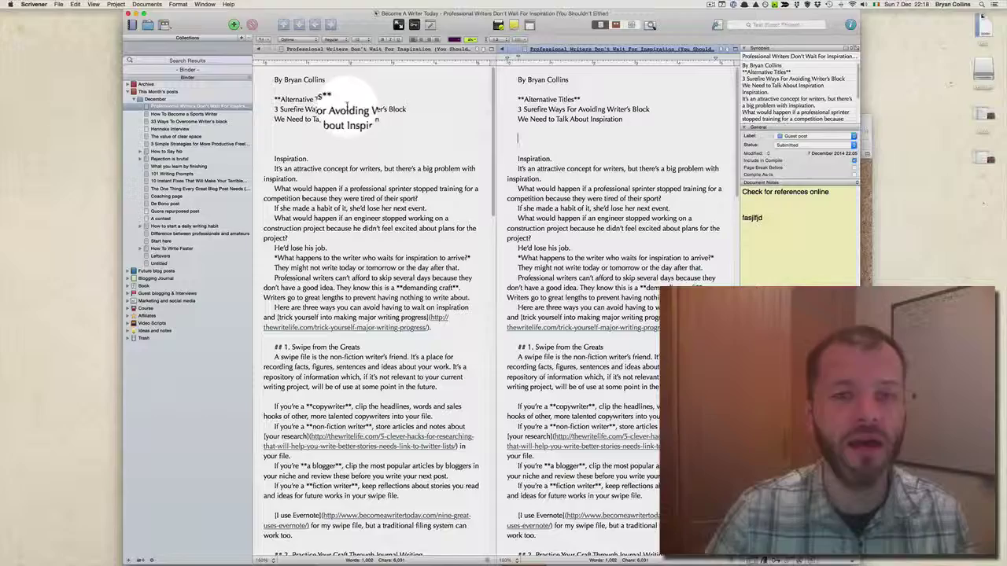
{"action": "left_click", "coordinate": [397, 127]}
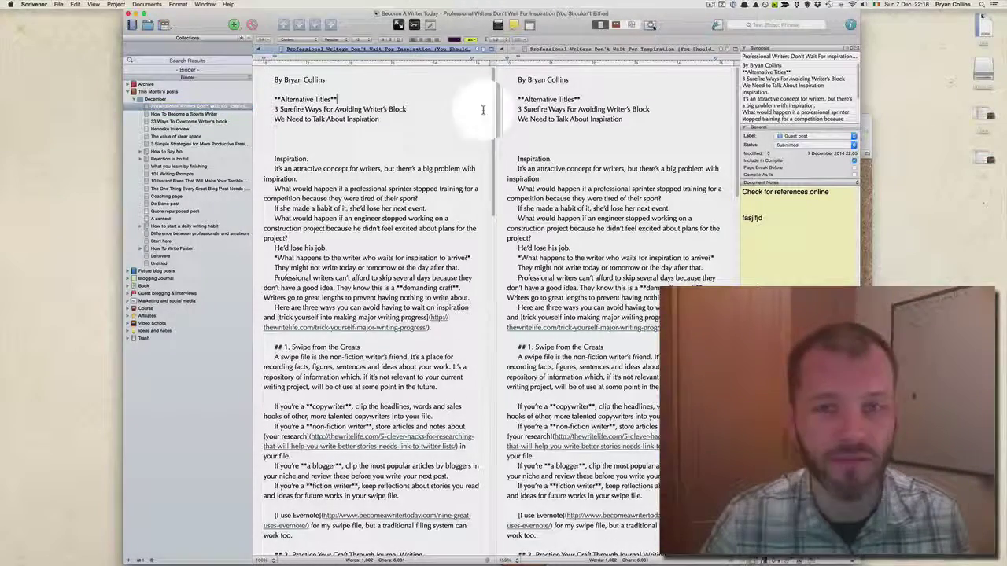
{"action": "left_click", "coordinate": [659, 109]}
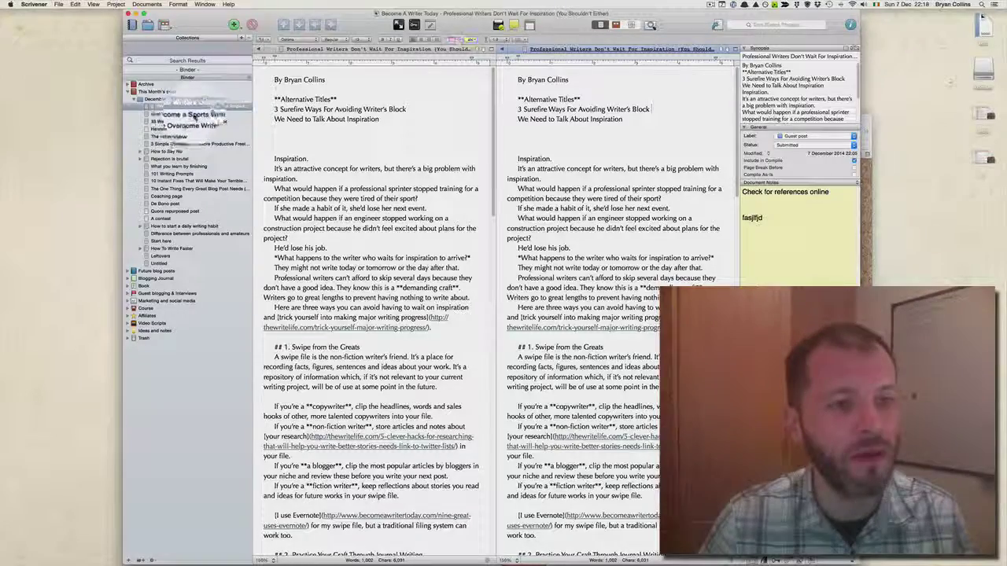
{"action": "left_click", "coordinate": [188, 114]}
{"action": "scroll", "coordinate": [633, 189], "scroll_direction": "up", "scroll_amount": 5}
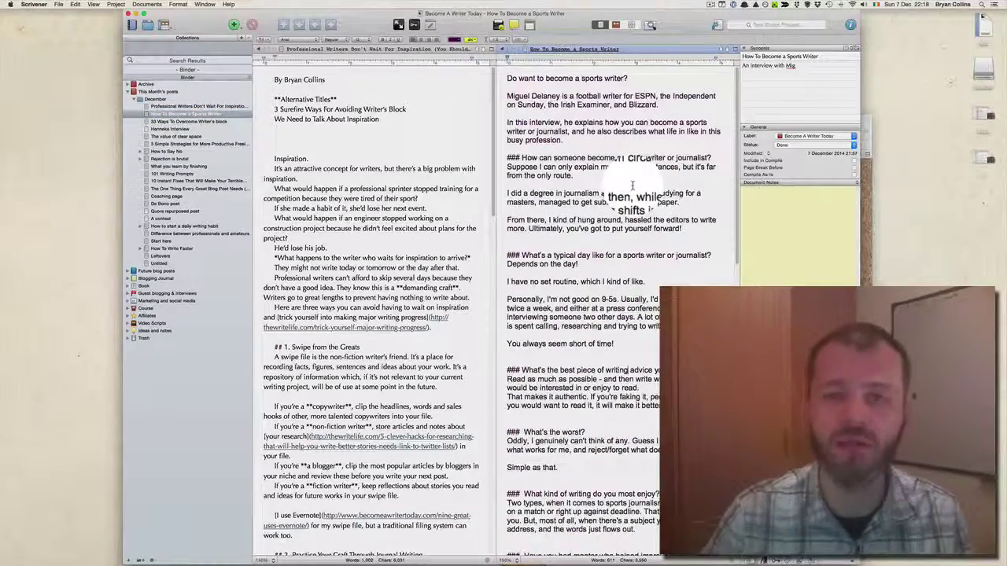
{"action": "left_click", "coordinate": [383, 189]}
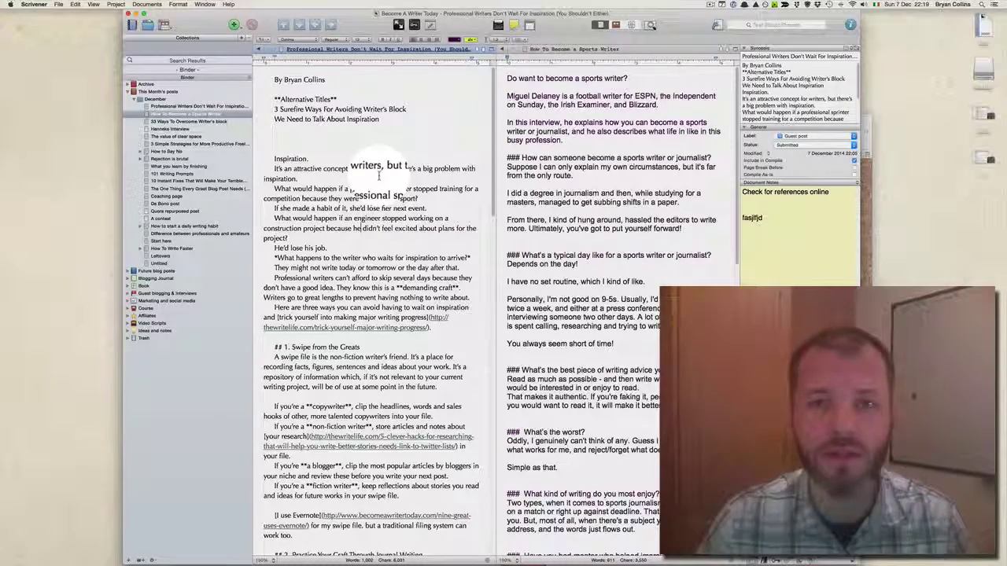
Step: Return to a single editor on the sports writer post and begin its December 7, 2014 document note
{"action": "left_click", "coordinate": [733, 49]}
{"action": "left_click", "coordinate": [780, 215]}
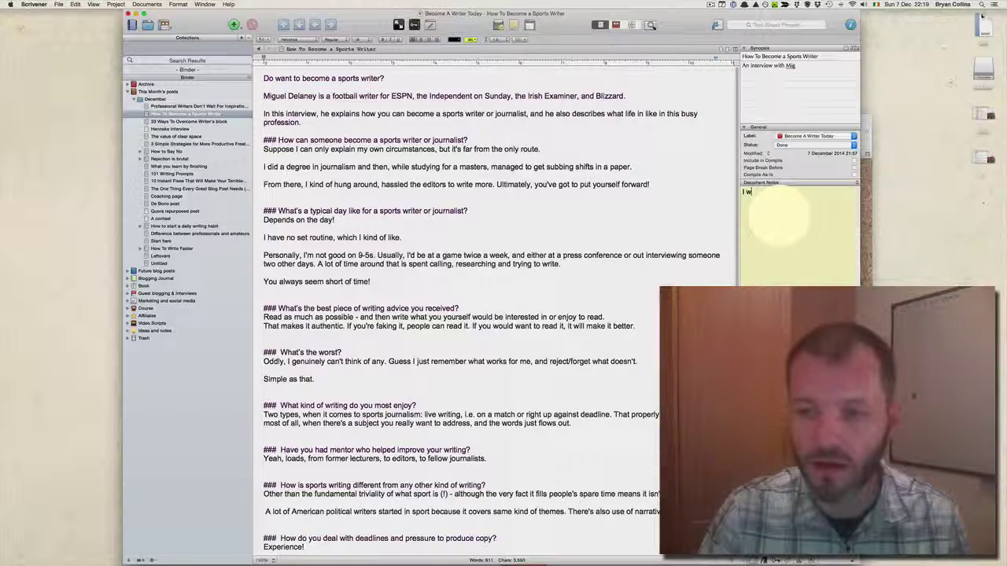
{"action": "key", "text": "BackSpace"}
{"action": "type", "text": "ast "}
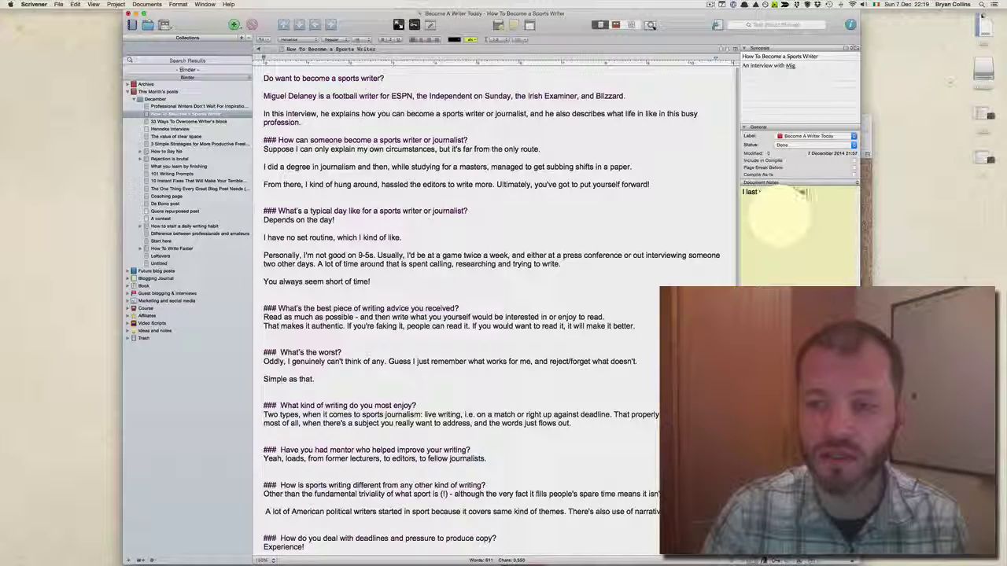
{"action": "type", "text": " dda"}
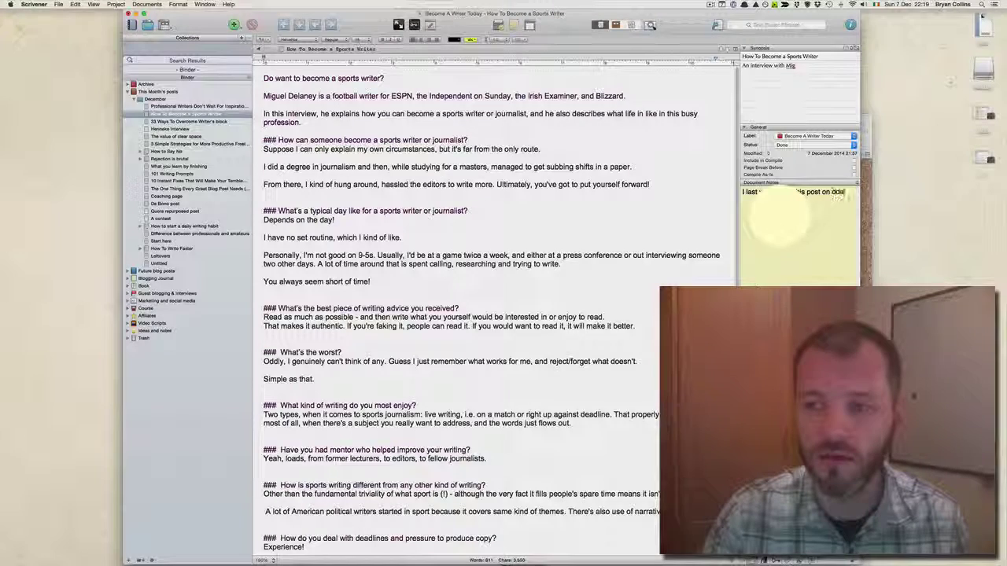
{"action": "type", "text": "te"}
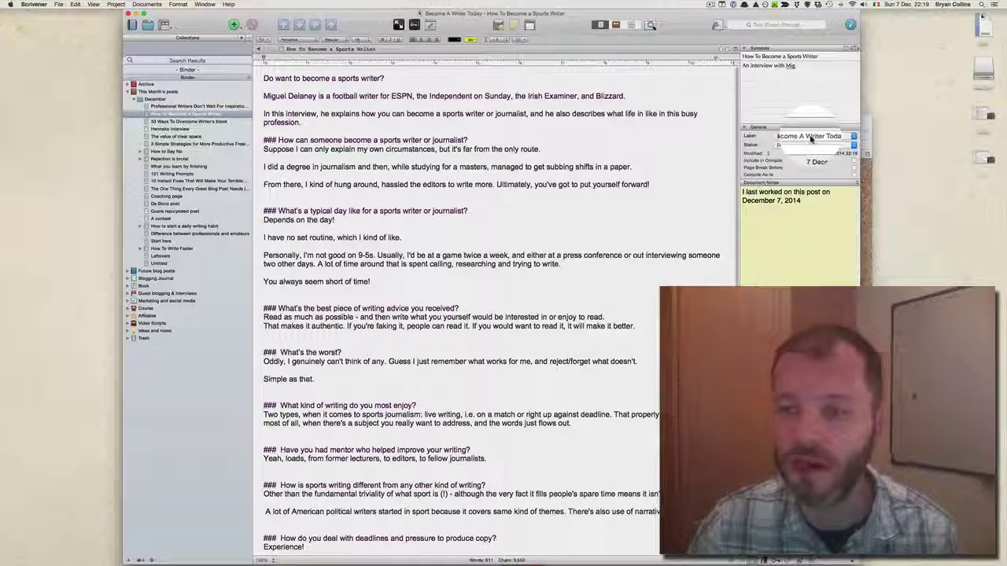
{"action": "left_click", "coordinate": [810, 139]}
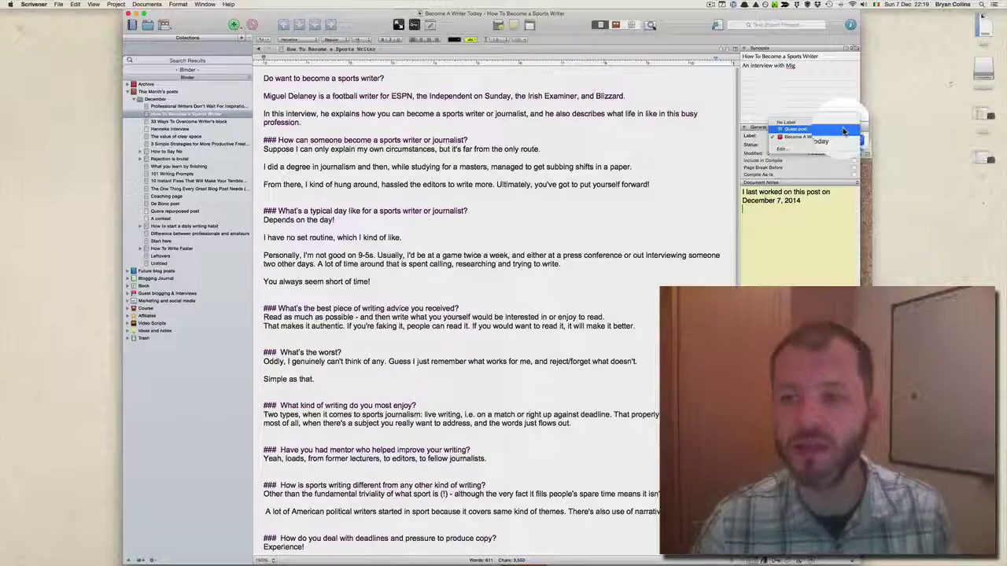
{"action": "left_click", "coordinate": [837, 139]}
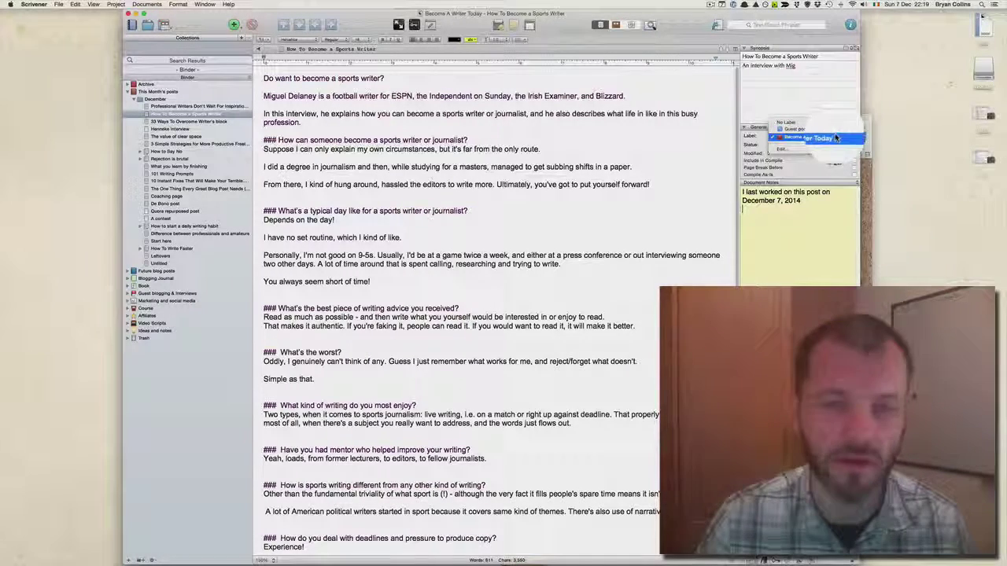
{"action": "left_click", "coordinate": [830, 145]}
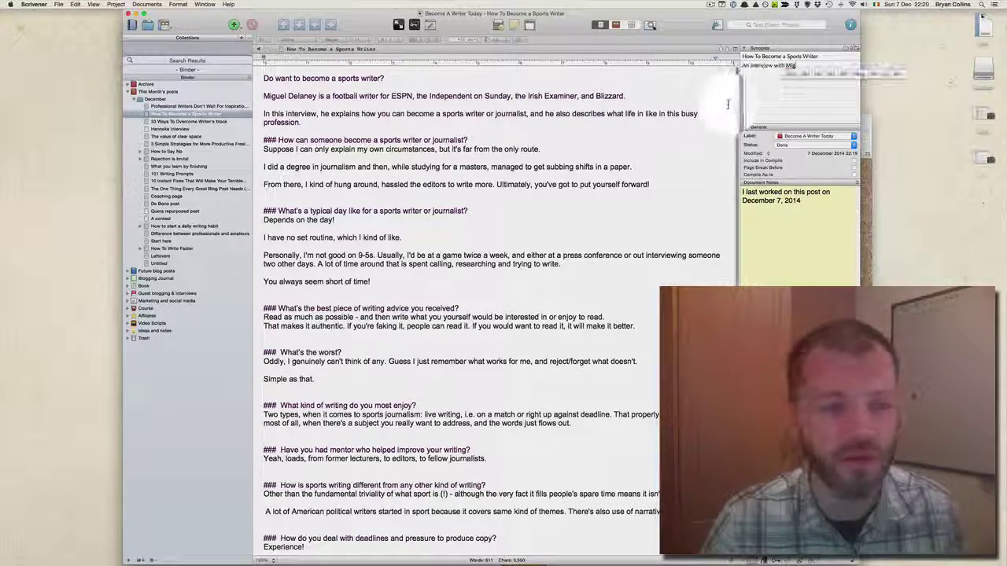
Step: Select the December posts from the inspiration post down to Untitled and scroll through them as Scrivenings
{"action": "left_click", "coordinate": [551, 157]}
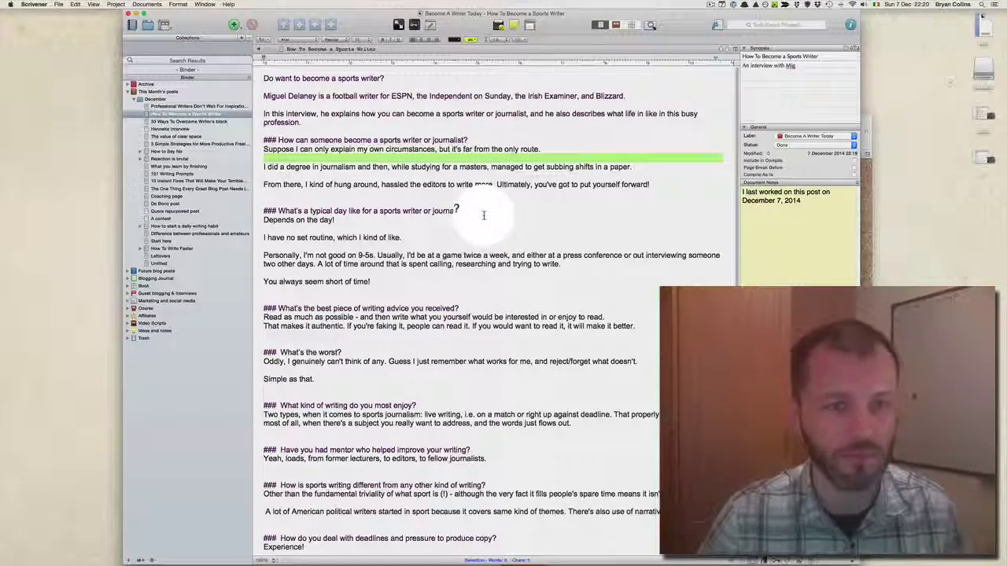
{"action": "left_click", "coordinate": [197, 107]}
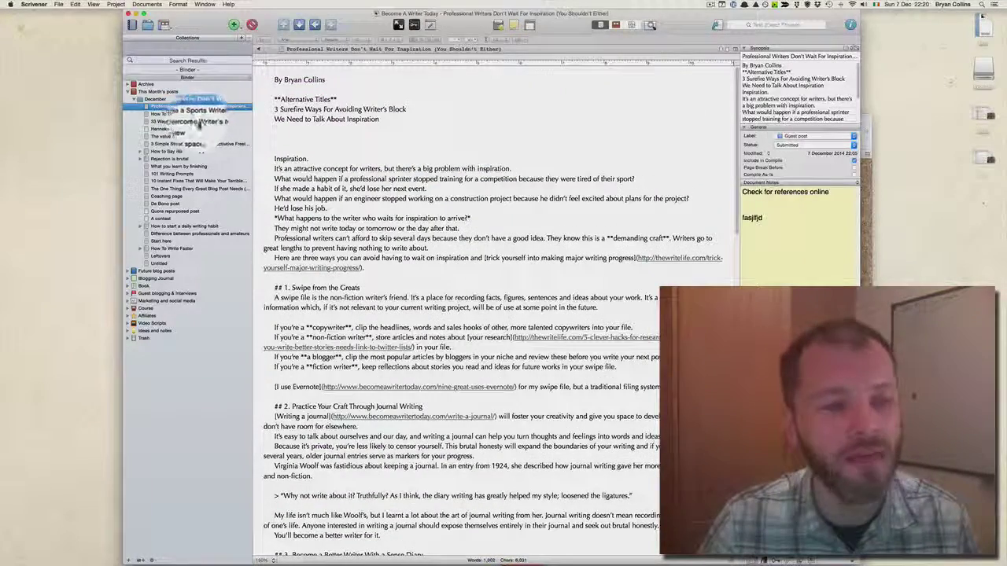
{"action": "left_click", "coordinate": [164, 265], "text": "shift"}
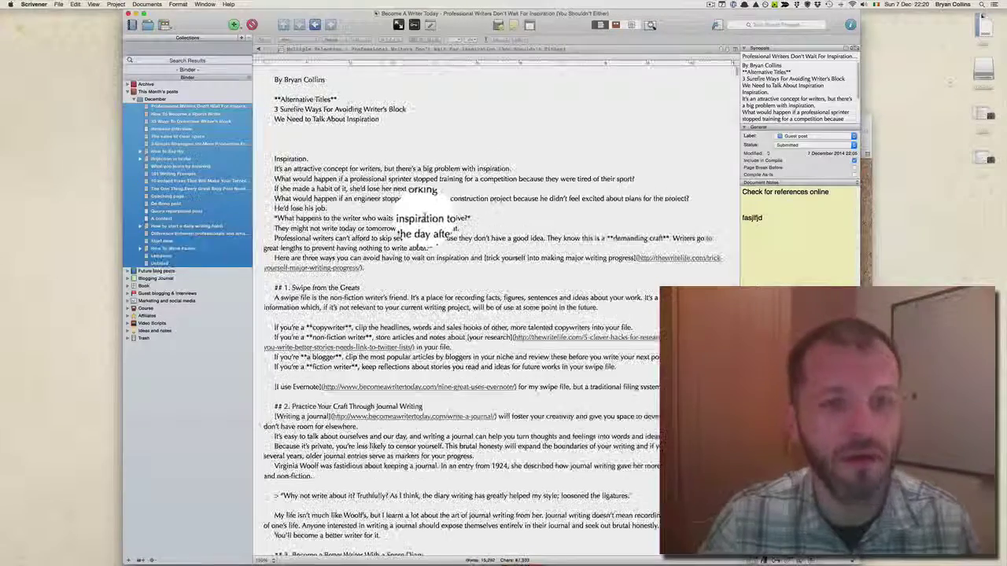
{"action": "scroll", "coordinate": [472, 205], "scroll_direction": "down", "scroll_amount": 3}
{"action": "scroll", "coordinate": [453, 208], "scroll_direction": "down", "scroll_amount": 20}
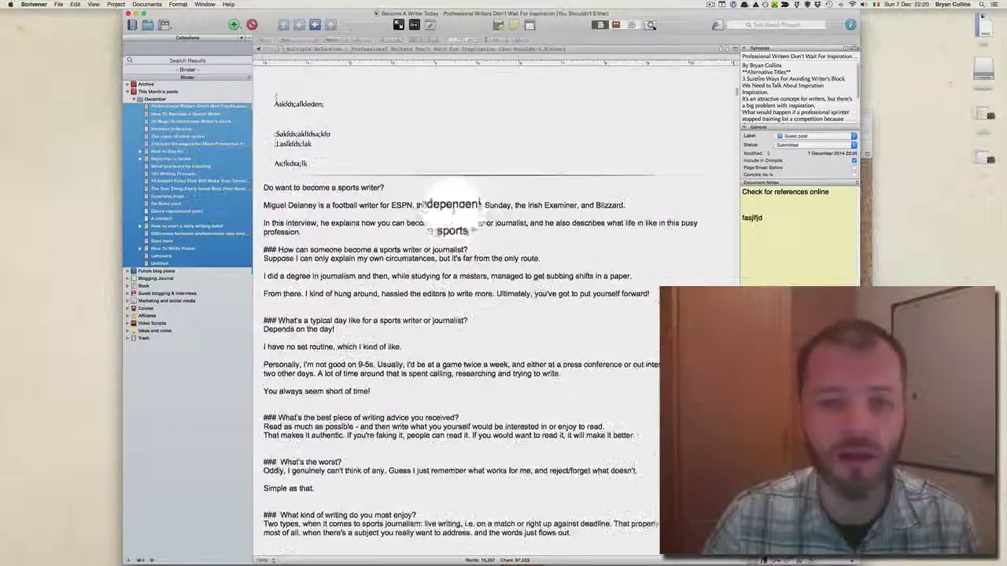
{"action": "scroll", "coordinate": [453, 207], "scroll_direction": "down", "scroll_amount": 20}
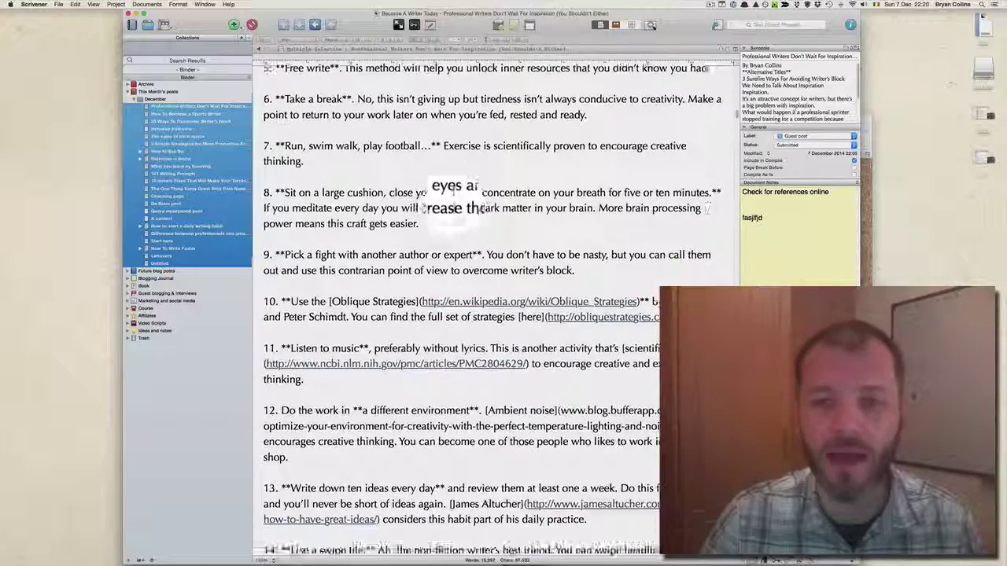
{"action": "scroll", "coordinate": [453, 207], "scroll_direction": "down", "scroll_amount": 20}
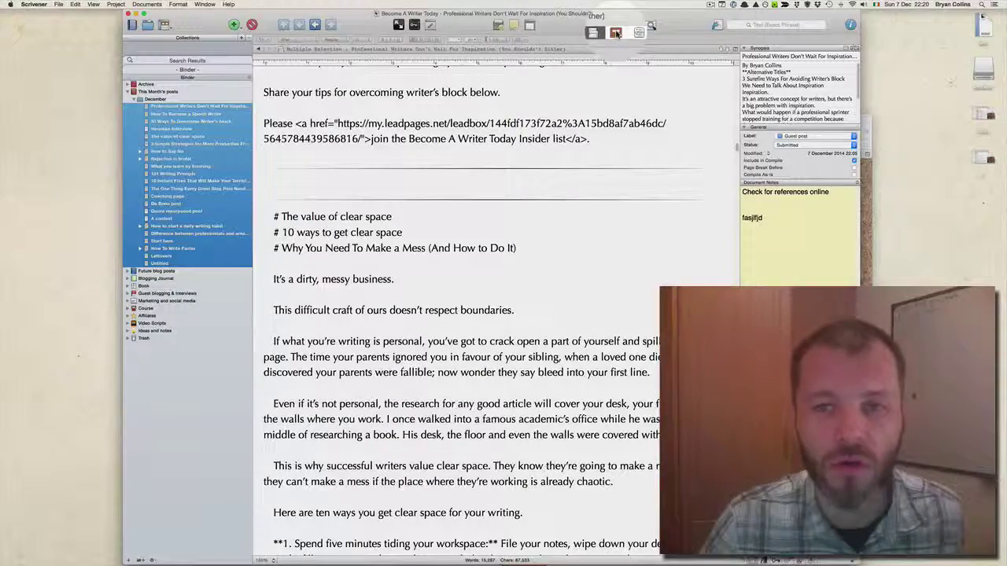
Step: Lay out the December posts as corkboard cards and try moving the 'Rejection is brutal' card
{"action": "left_click", "coordinate": [616, 33]}
{"action": "scroll", "coordinate": [476, 271], "scroll_direction": "down", "scroll_amount": 5}
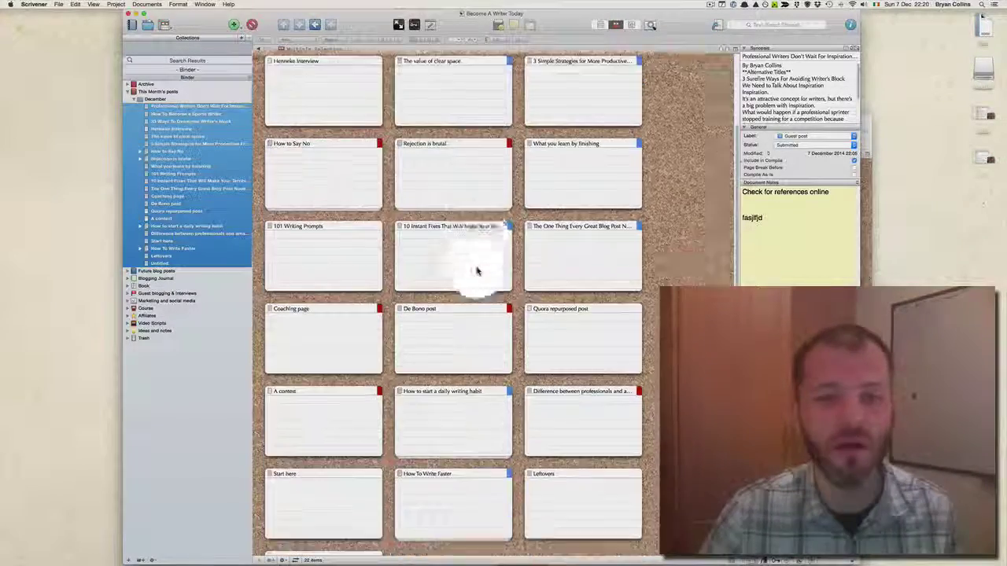
{"action": "scroll", "coordinate": [475, 271], "scroll_direction": "up", "scroll_amount": 5}
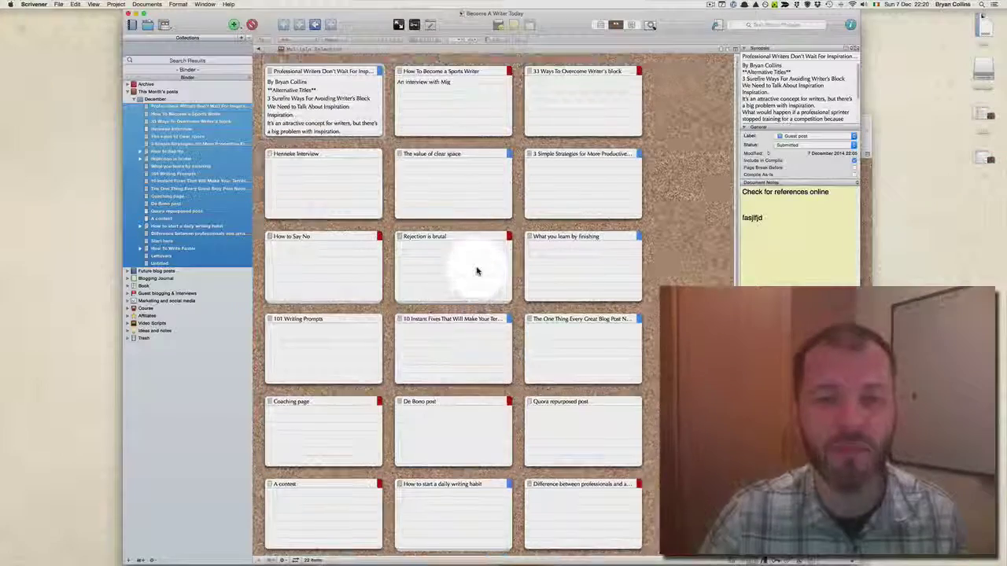
{"action": "left_click_drag", "start_coordinate": [477, 268], "coordinate": [417, 79]}
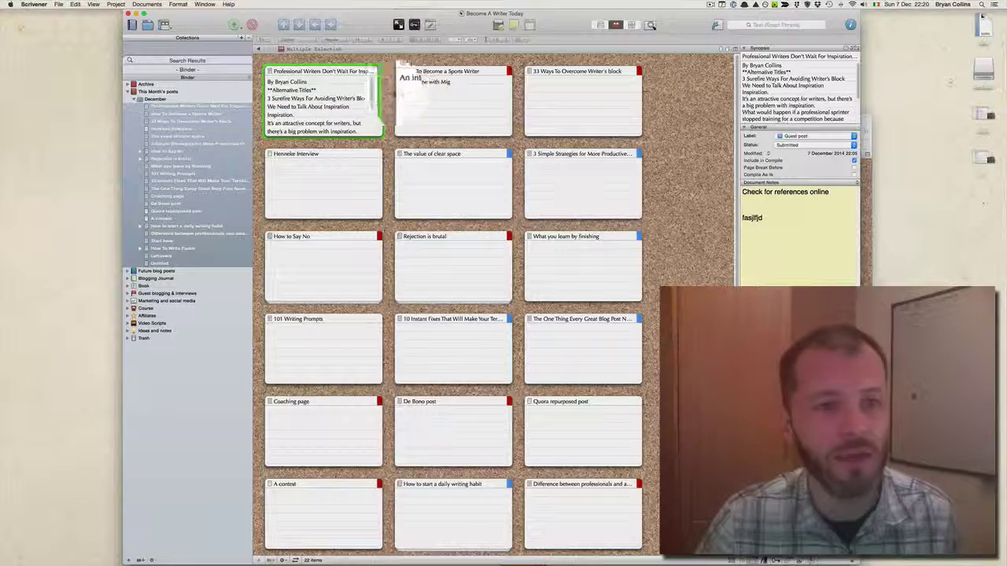
{"action": "left_click_drag", "start_coordinate": [335, 101], "coordinate": [334, 101]}
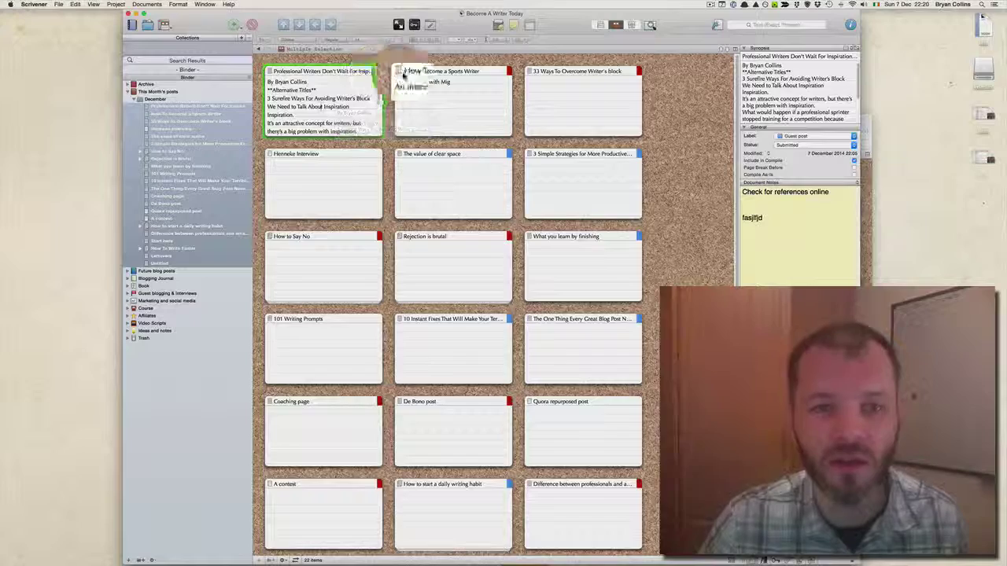
Step: Keep the selected post labelled Guest post and change the sports writer card's synopsis to 'Information'
{"action": "left_click_drag", "start_coordinate": [403, 73], "coordinate": [792, 134]}
{"action": "left_click", "coordinate": [797, 138]}
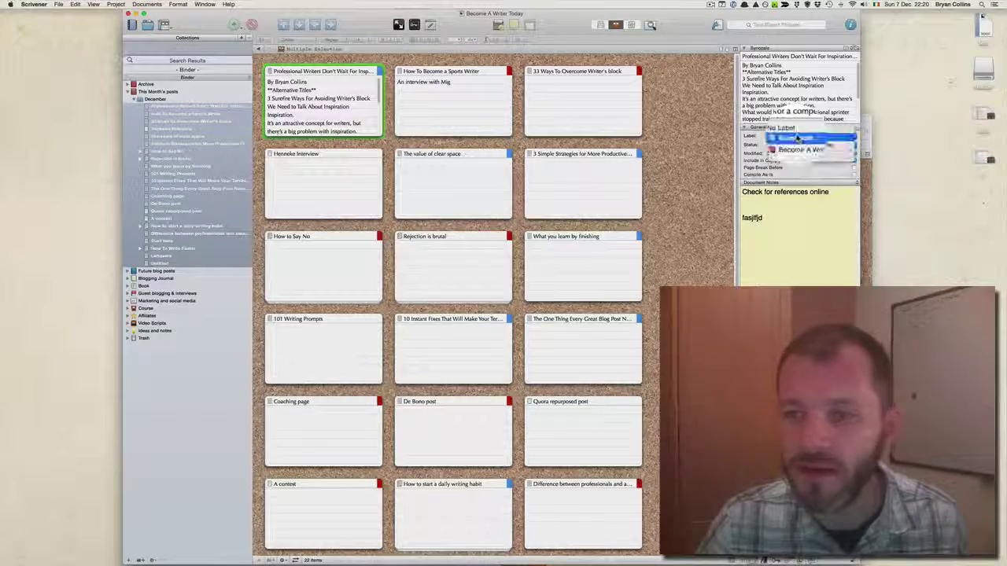
{"action": "left_click", "coordinate": [797, 146]}
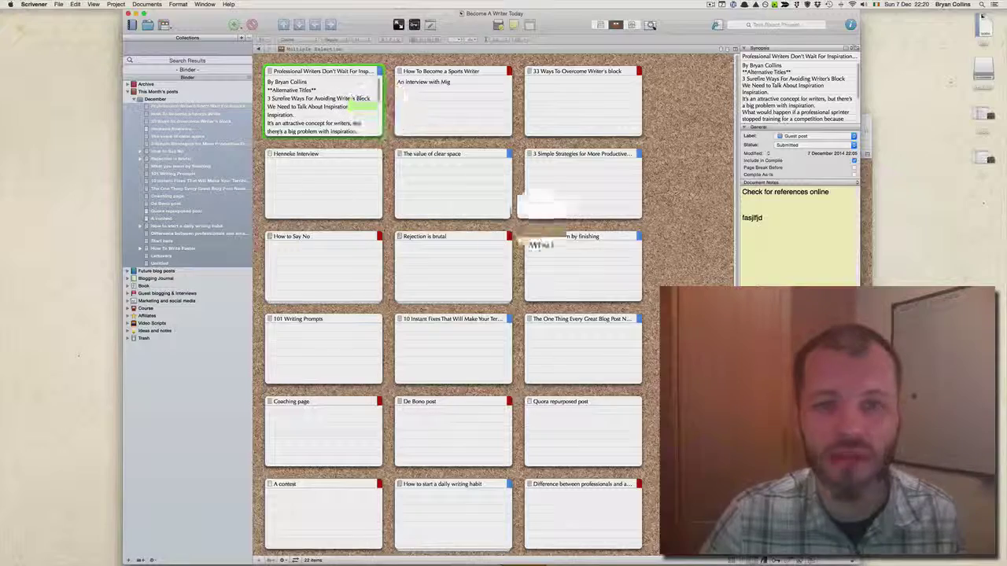
{"action": "left_click", "coordinate": [452, 88]}
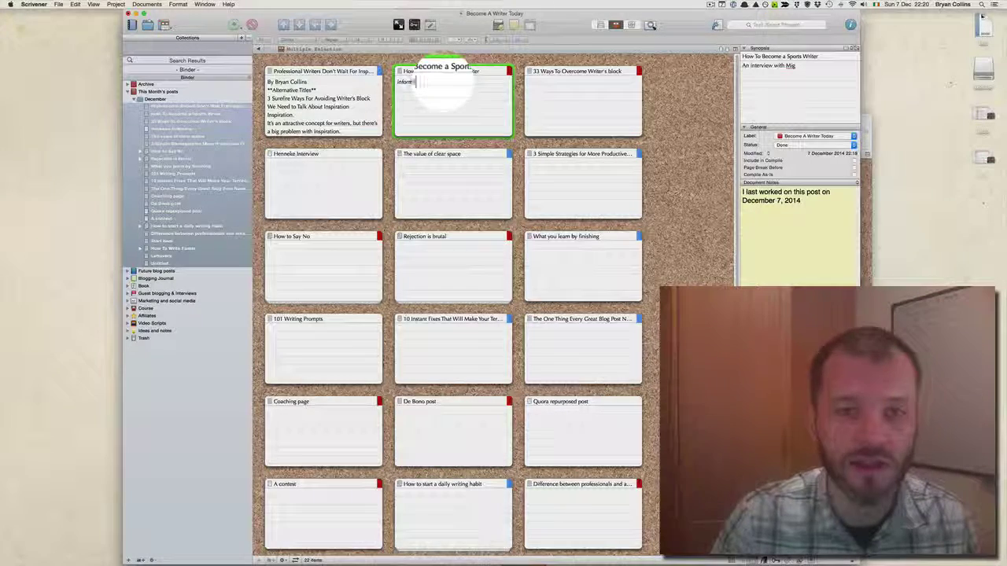
{"action": "left_click", "coordinate": [519, 143]}
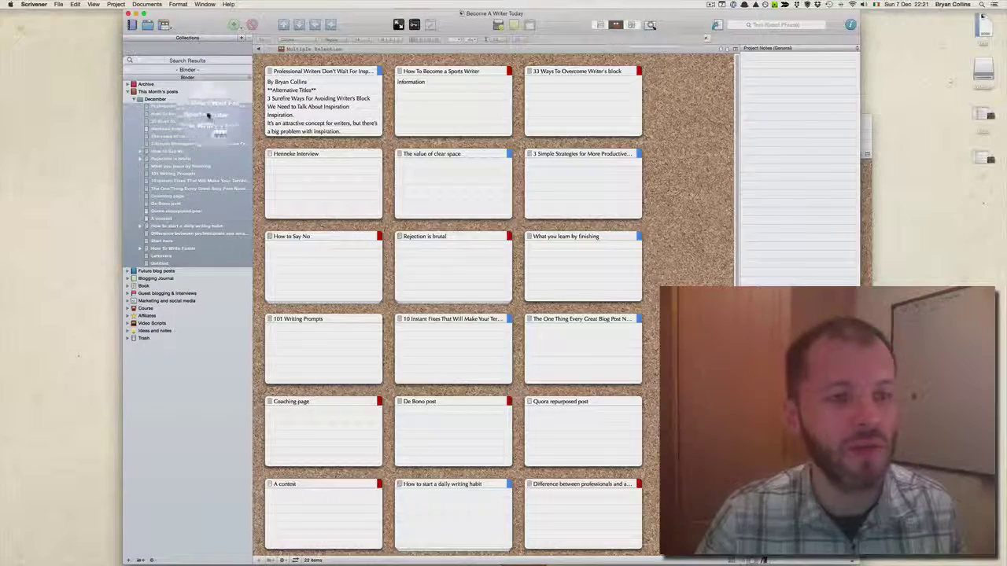
Step: Show the posts in the Outliner, sorting by title, status, word count, publication date, then label
{"action": "left_click", "coordinate": [631, 34]}
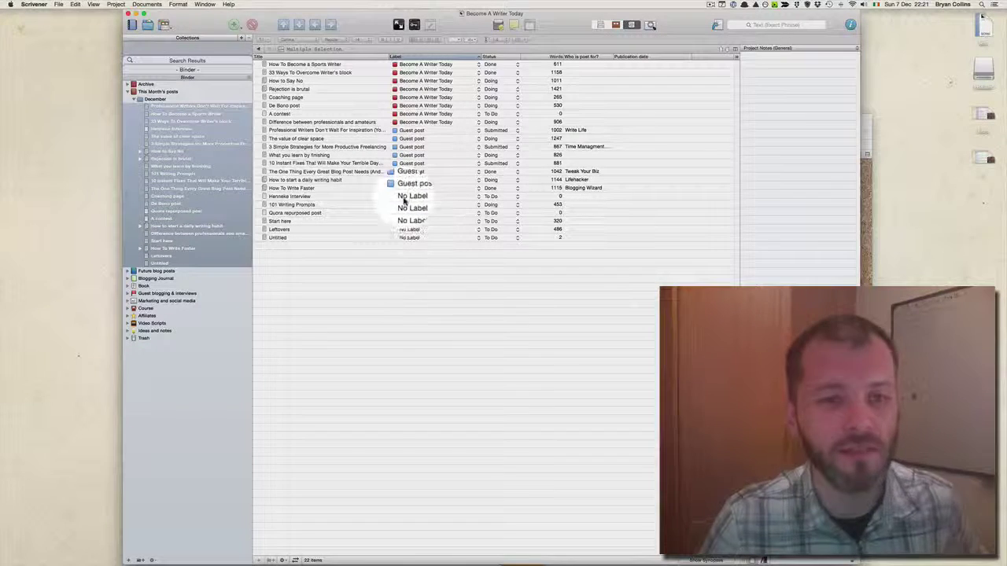
{"action": "left_click", "coordinate": [452, 56]}
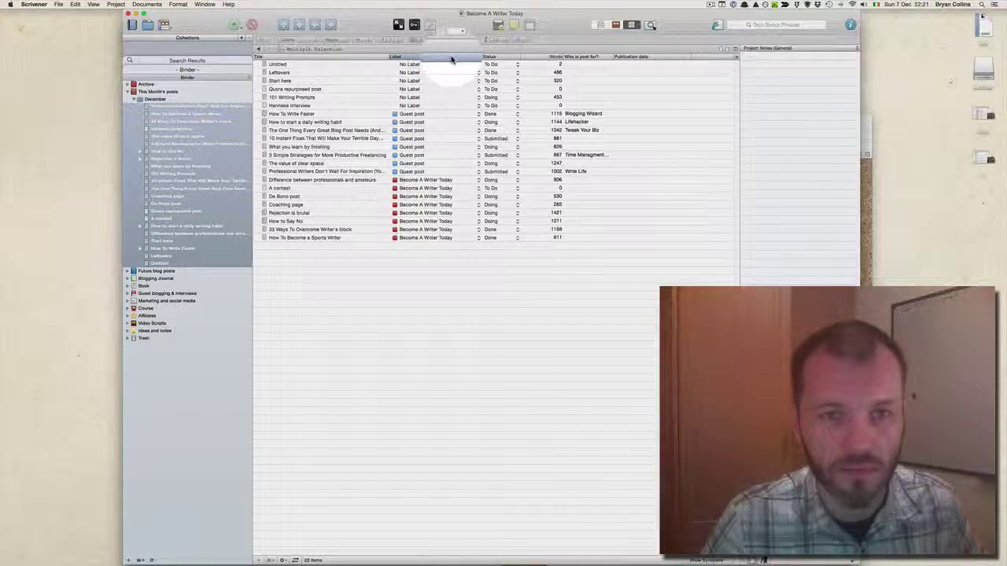
{"action": "left_click", "coordinate": [330, 57]}
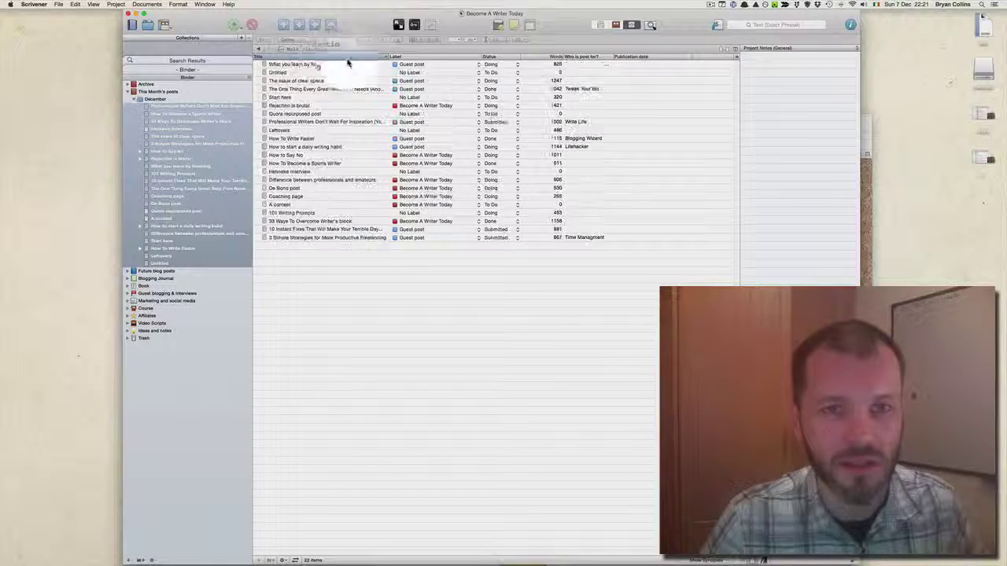
{"action": "left_click", "coordinate": [484, 57]}
{"action": "left_click", "coordinate": [550, 57]}
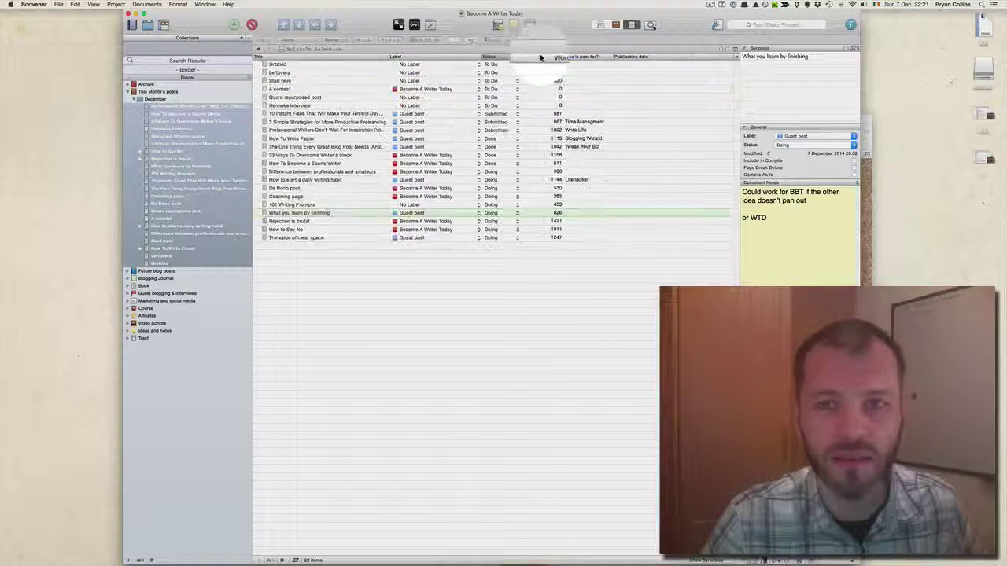
{"action": "left_click", "coordinate": [551, 58]}
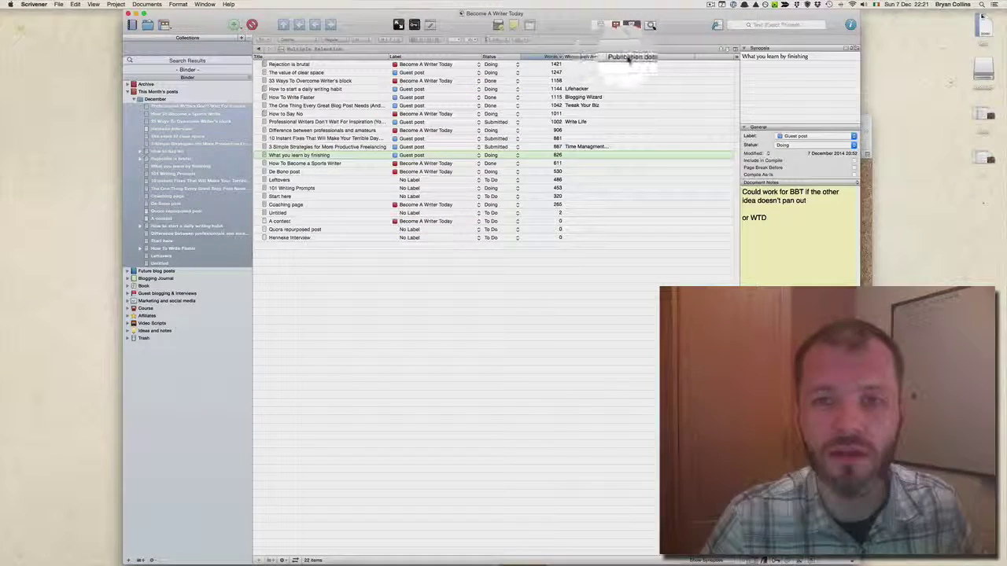
{"action": "left_click", "coordinate": [631, 57]}
{"action": "left_click_drag", "start_coordinate": [402, 57], "coordinate": [422, 66]}
Step: Set the first post's status to Done
{"action": "left_click", "coordinate": [503, 66]}
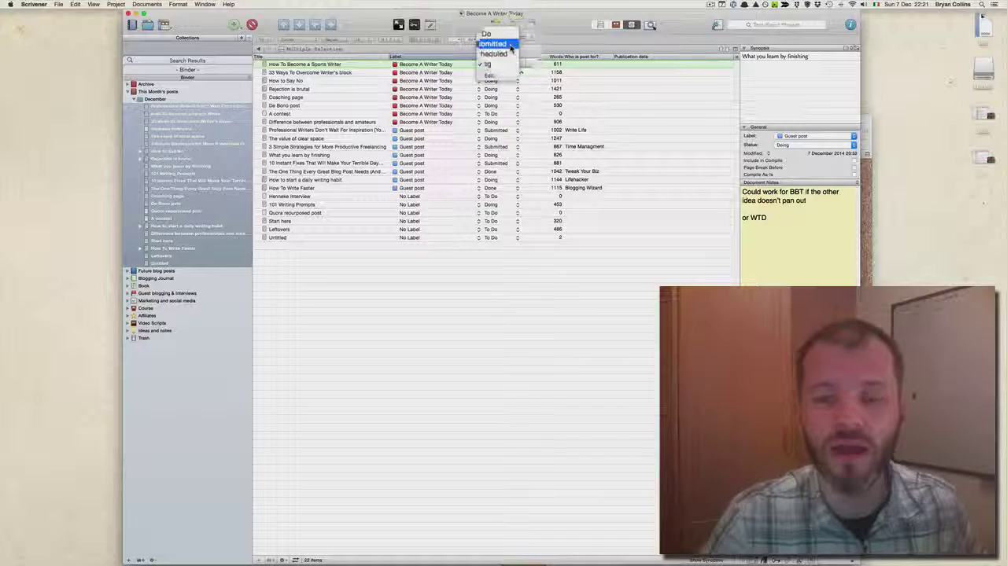
{"action": "left_click", "coordinate": [500, 63]}
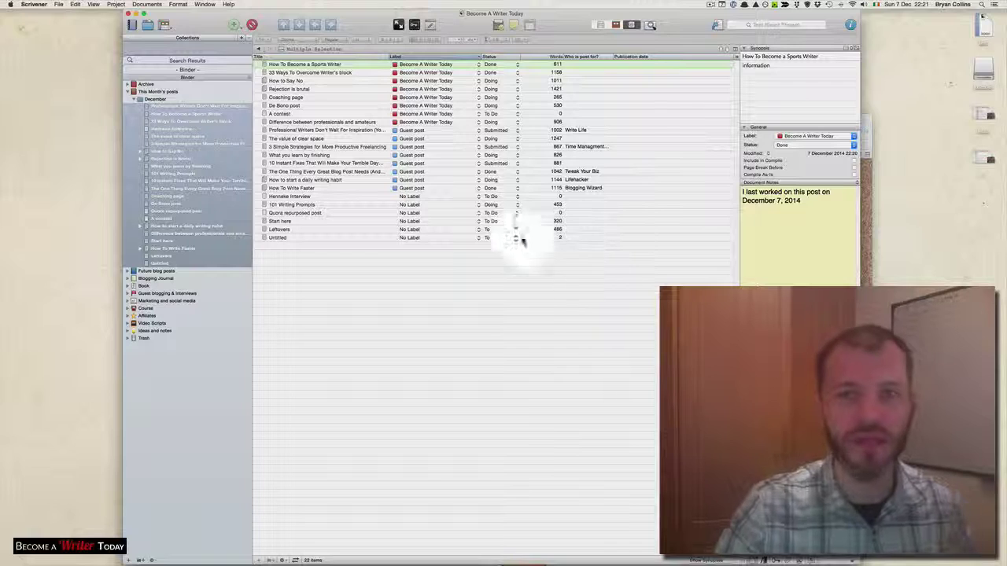
{"action": "left_click_drag", "start_coordinate": [521, 240], "coordinate": [228, 295]}
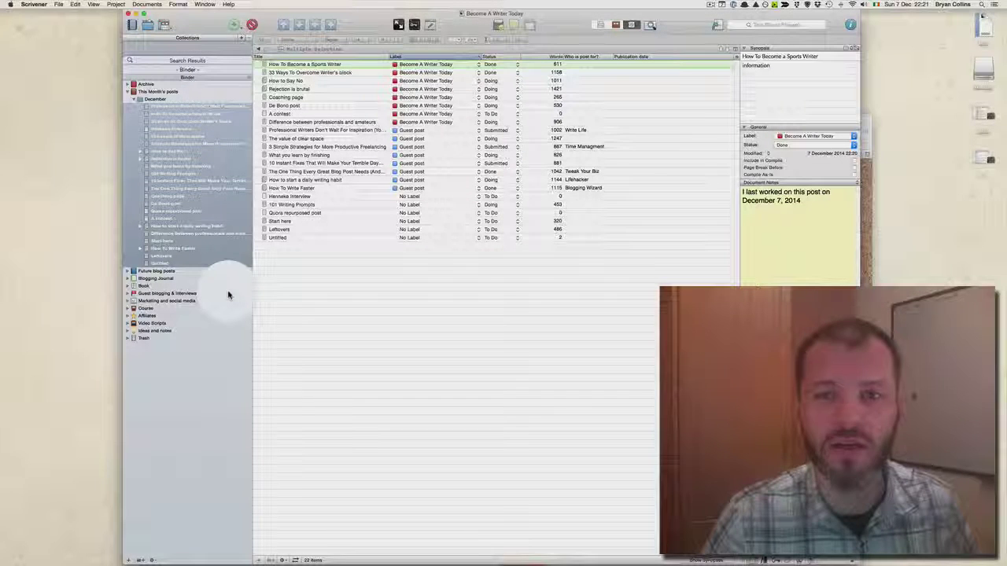